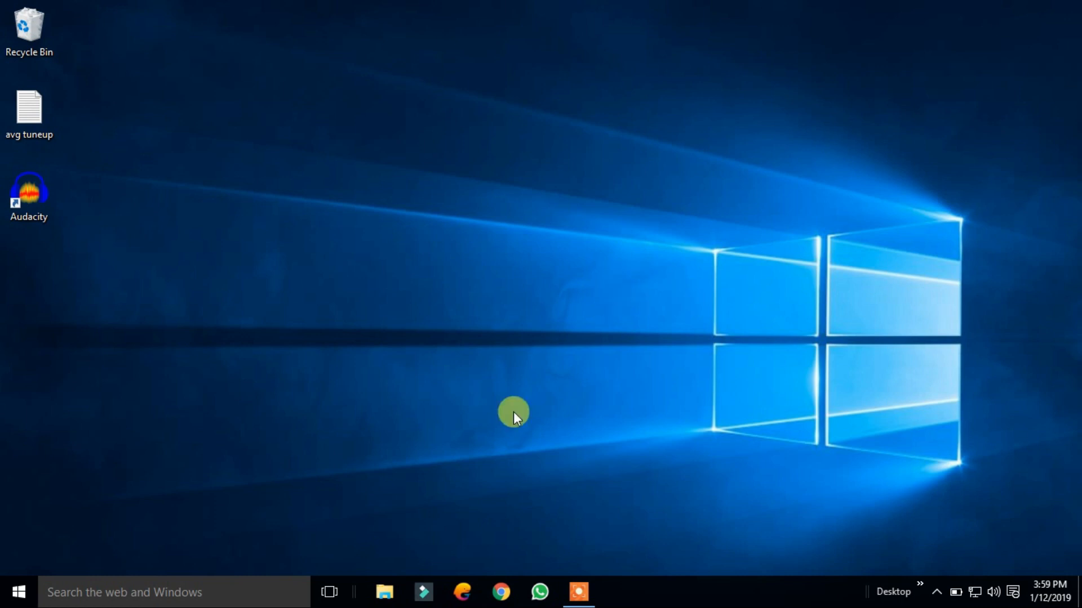
Open Chrome in a maximized window and search Google for "avg tuneup"
{"action": "left_click", "coordinate": [500, 591]}
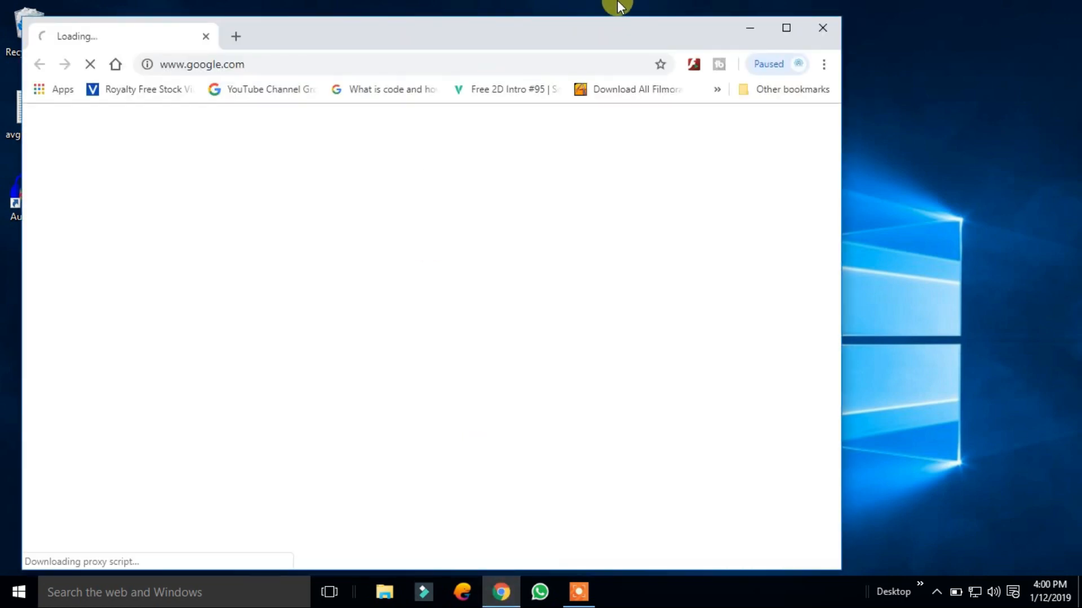
{"action": "left_click", "coordinate": [786, 28]}
{"action": "left_click", "coordinate": [492, 37]}
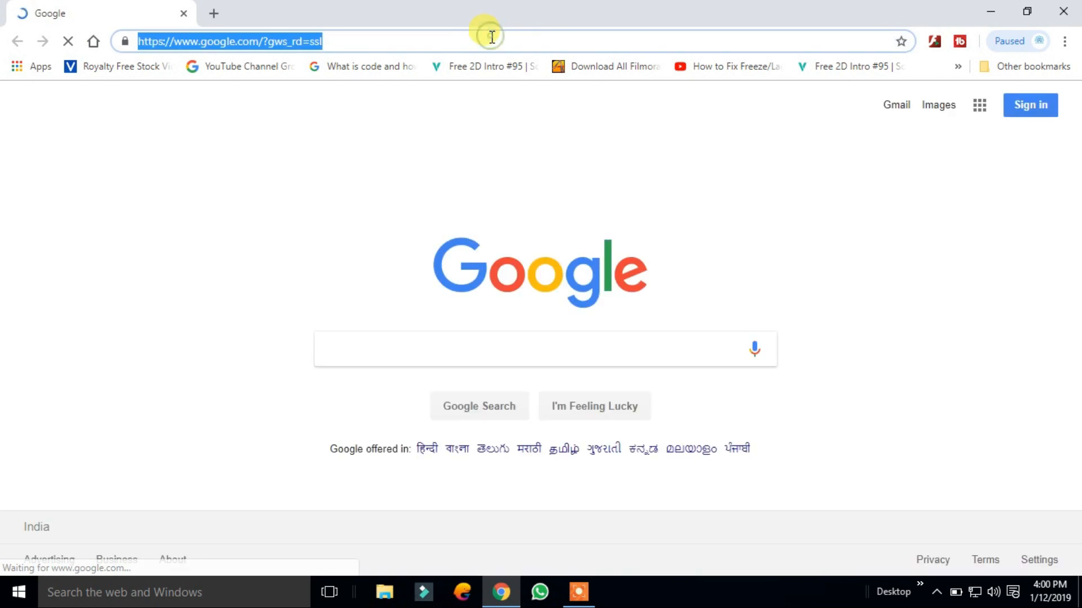
{"action": "type", "text": "av"}
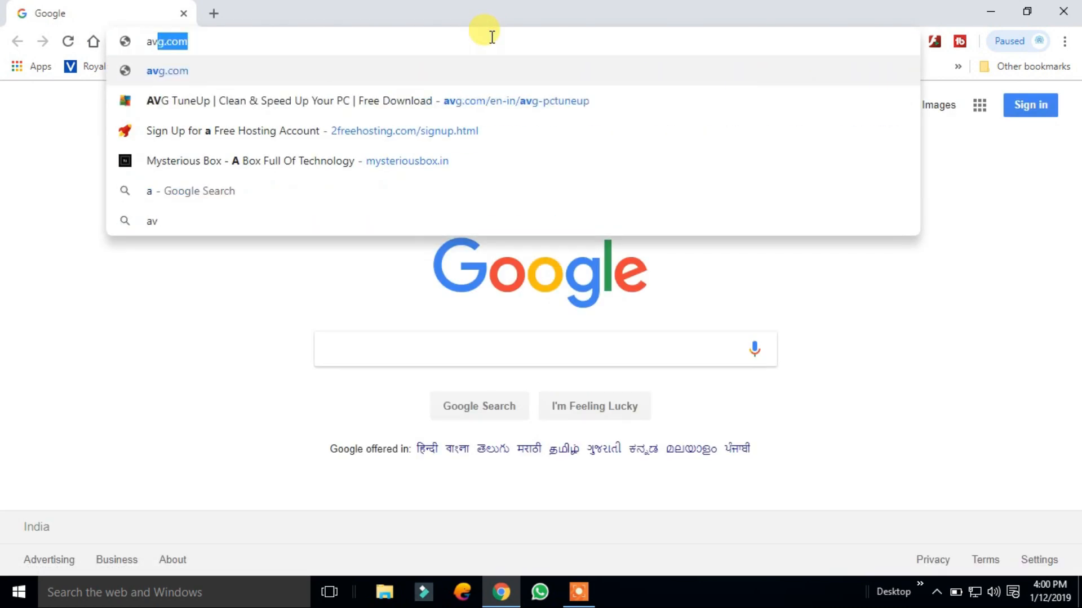
{"action": "type", "text": "g tuneup"}
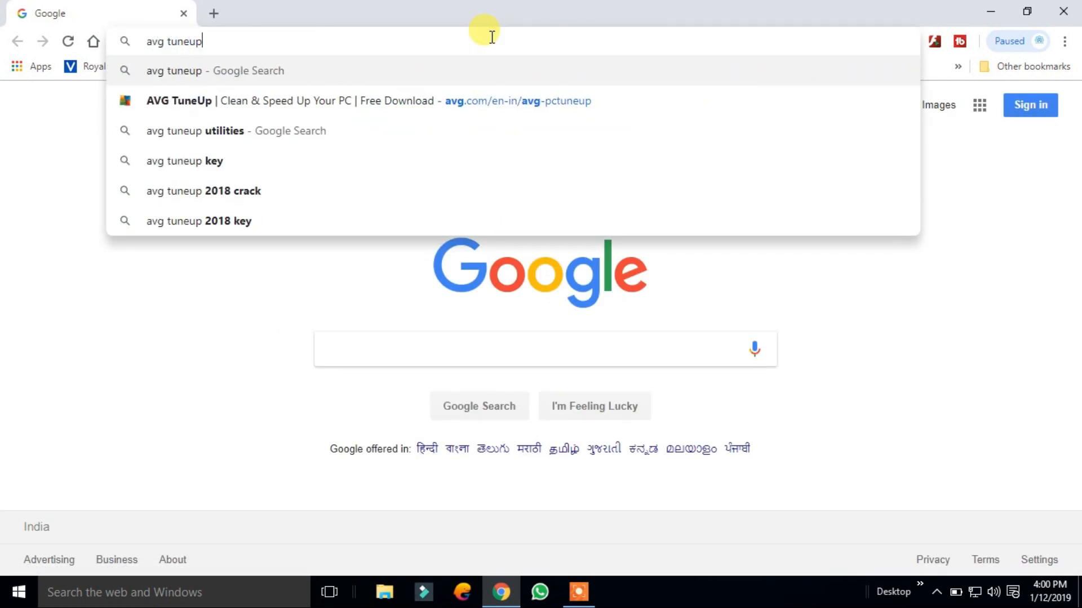
{"action": "key", "text": "Return"}
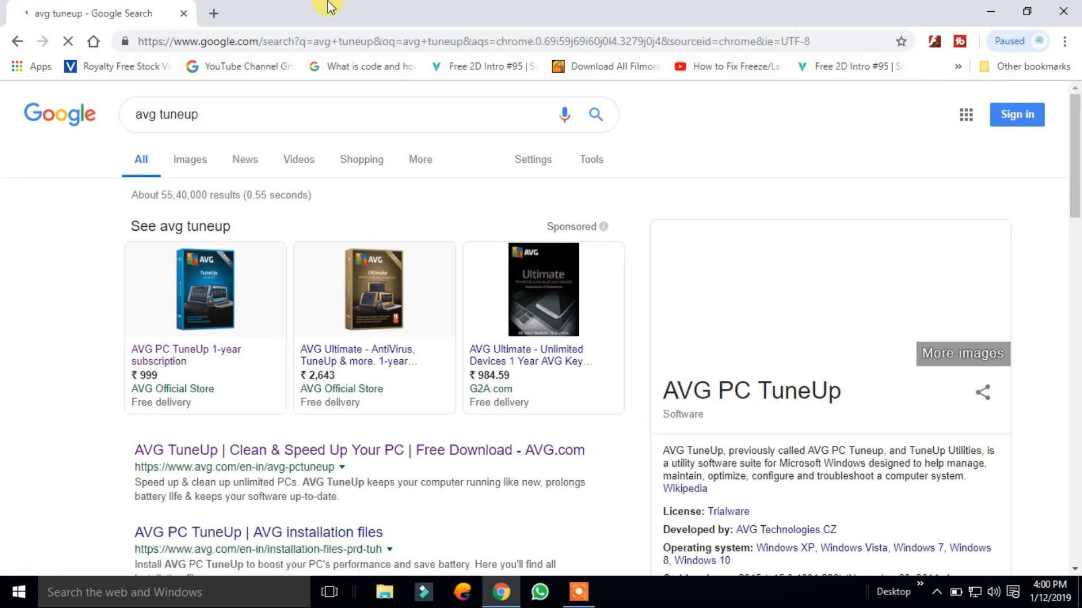
Open the official AVG TuneUp page from the search results and download the free version
{"action": "scroll", "coordinate": [239, 338], "scroll_direction": "down", "scroll_amount": 1}
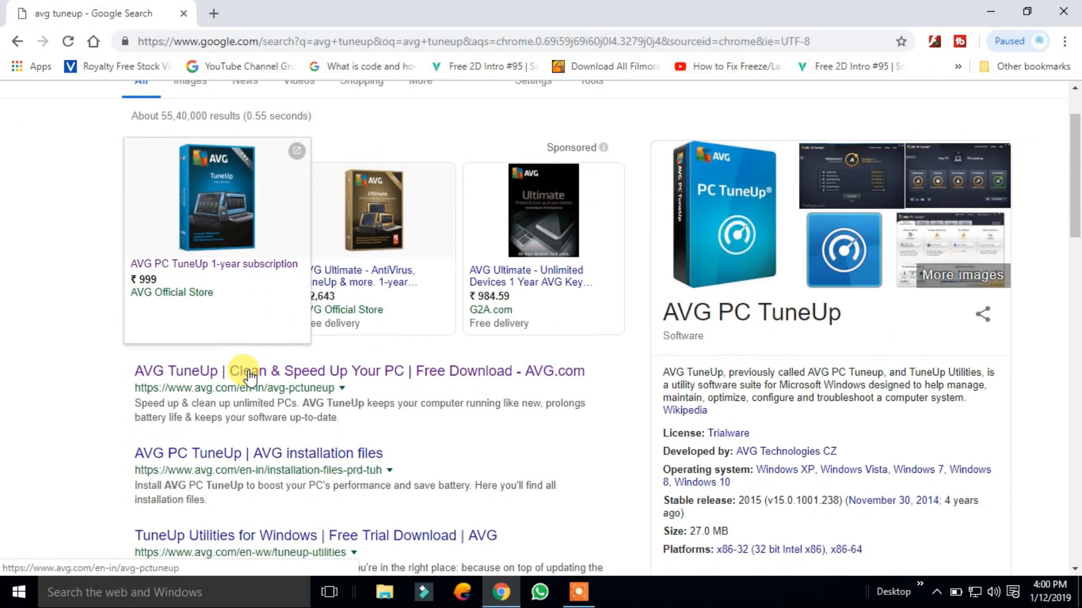
{"action": "scroll", "coordinate": [241, 366], "scroll_direction": "down", "scroll_amount": 1}
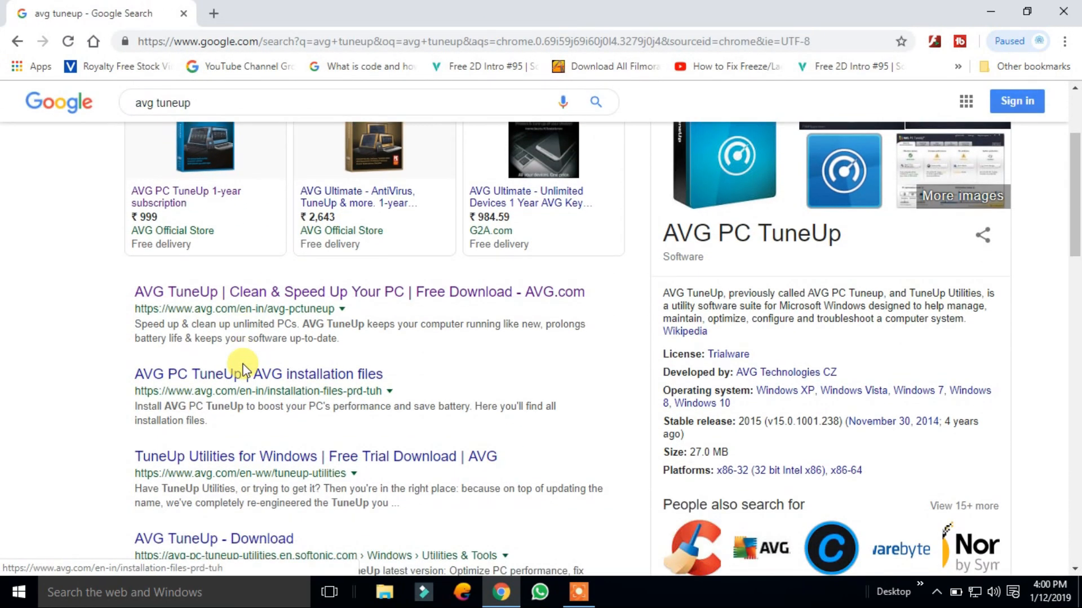
{"action": "left_click", "coordinate": [248, 293]}
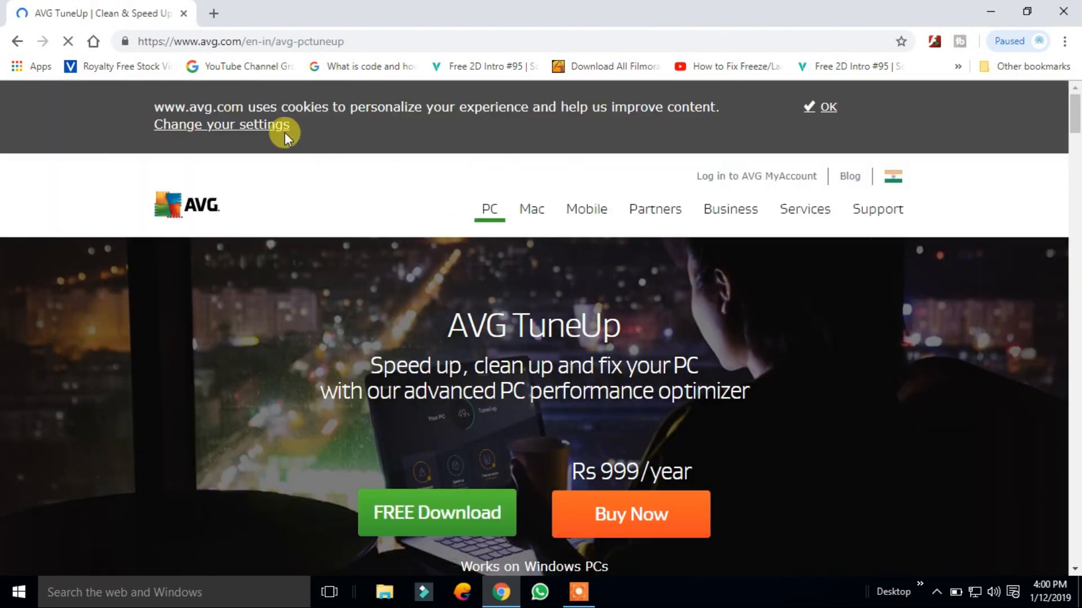
{"action": "scroll", "coordinate": [287, 136], "scroll_direction": "down", "scroll_amount": 2}
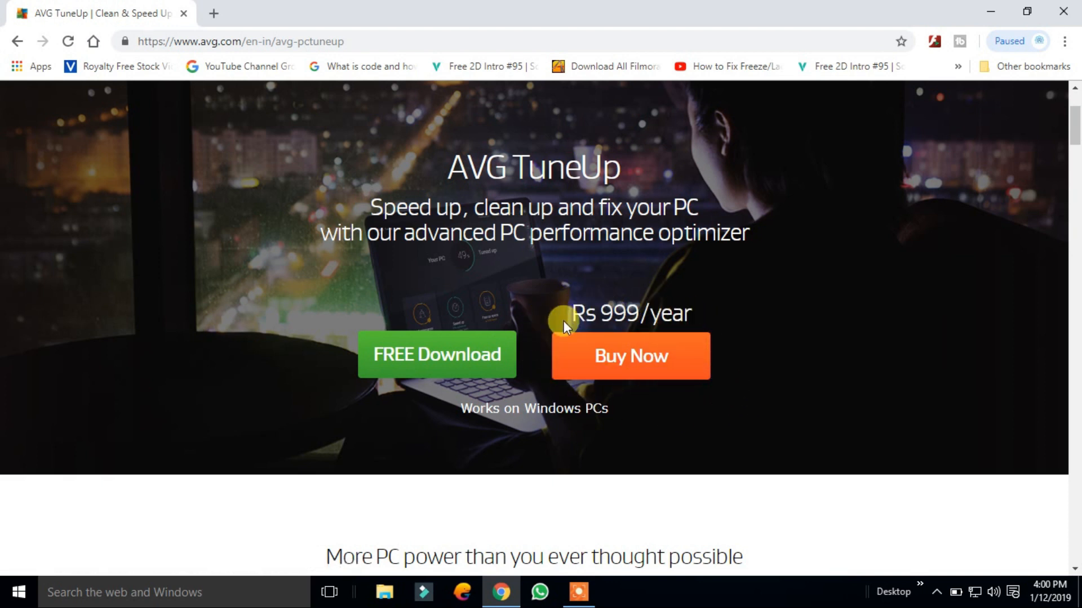
{"action": "left_click", "coordinate": [454, 355]}
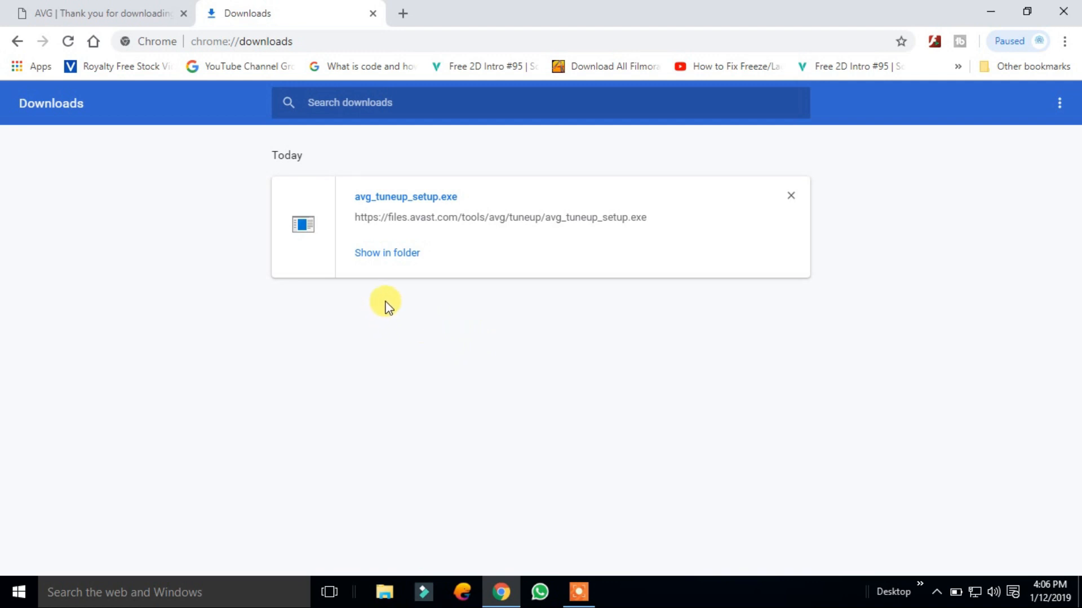
Run avg_tuneup_setup.exe and install AVG TuneUp in English to the default folder, minimizing the browser and closing the completed setup
{"action": "left_click", "coordinate": [410, 199]}
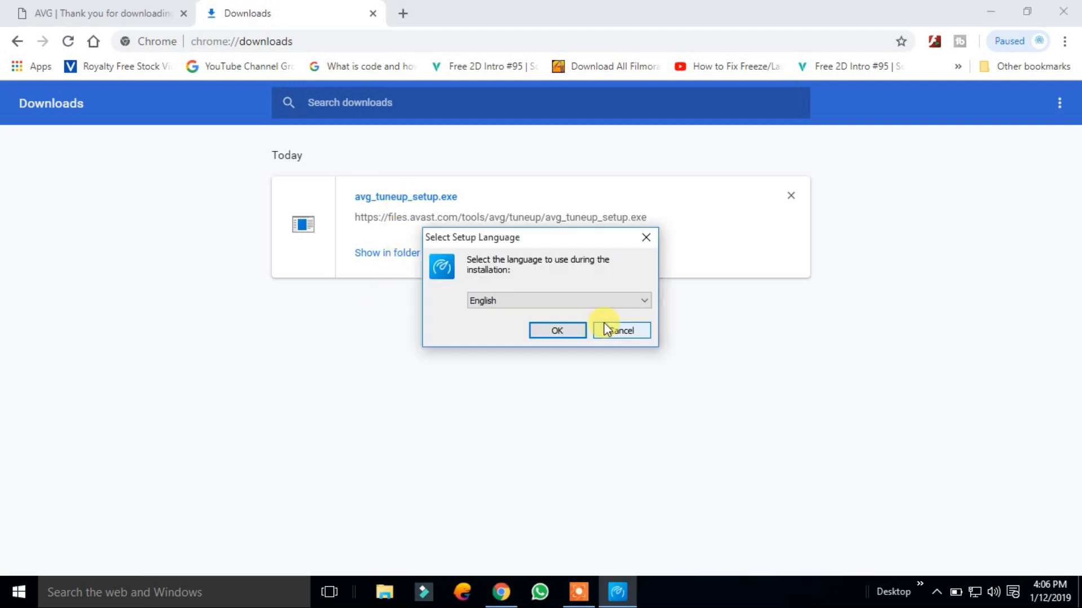
{"action": "left_click", "coordinate": [559, 330]}
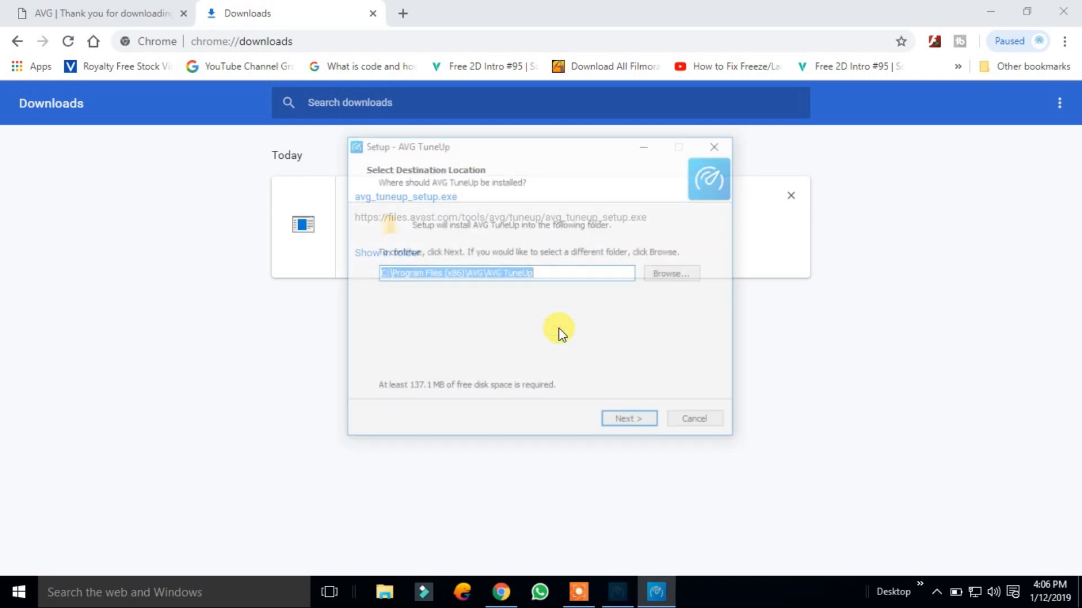
{"action": "left_click", "coordinate": [631, 429]}
{"action": "left_click", "coordinate": [635, 426]}
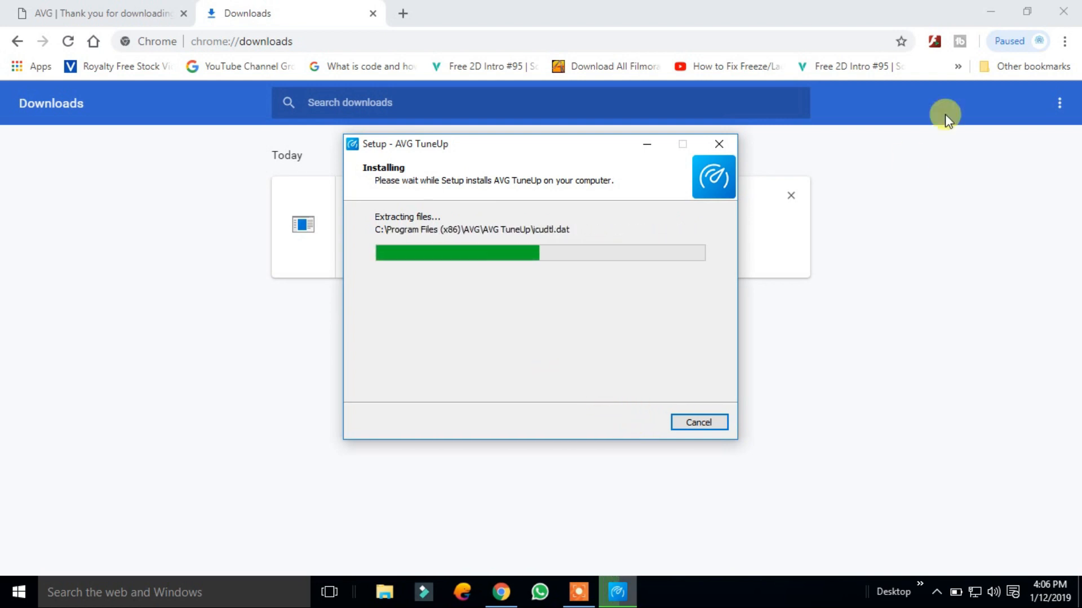
{"action": "left_click", "coordinate": [990, 11]}
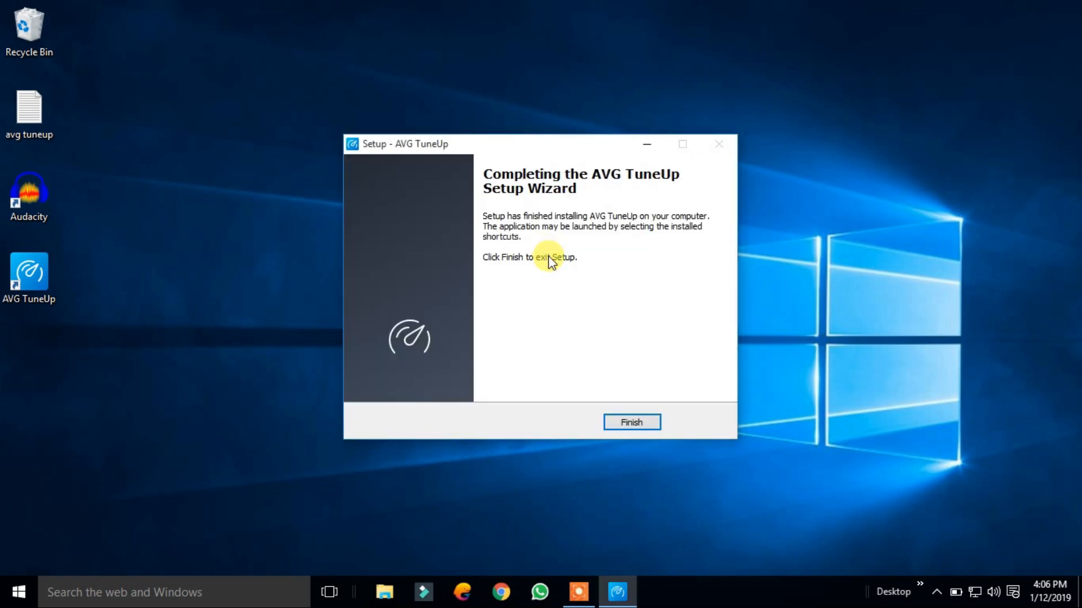
{"action": "left_click", "coordinate": [628, 417]}
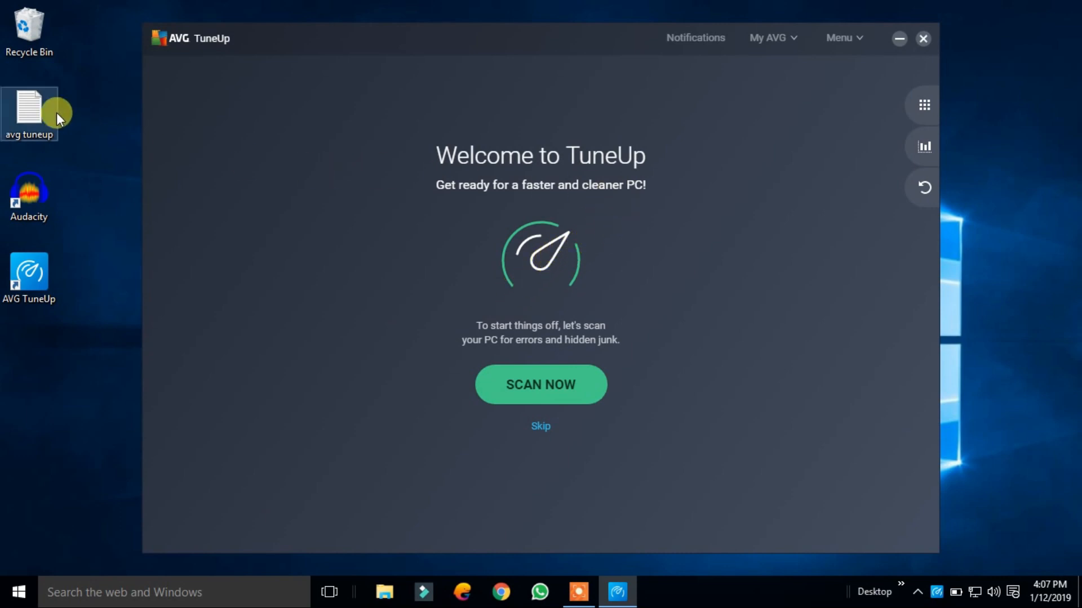
Open the avg tuneup text file from the desktop and bring up the My Subscription page in AVG TuneUp
{"action": "double_click", "coordinate": [32, 108]}
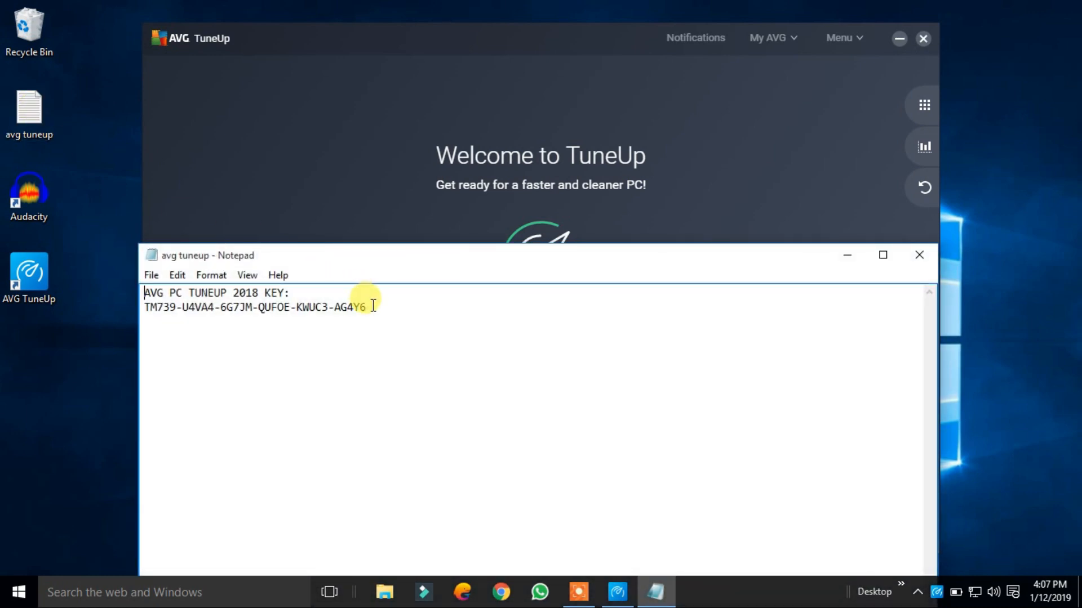
{"action": "left_click_drag", "start_coordinate": [369, 306], "coordinate": [146, 306]}
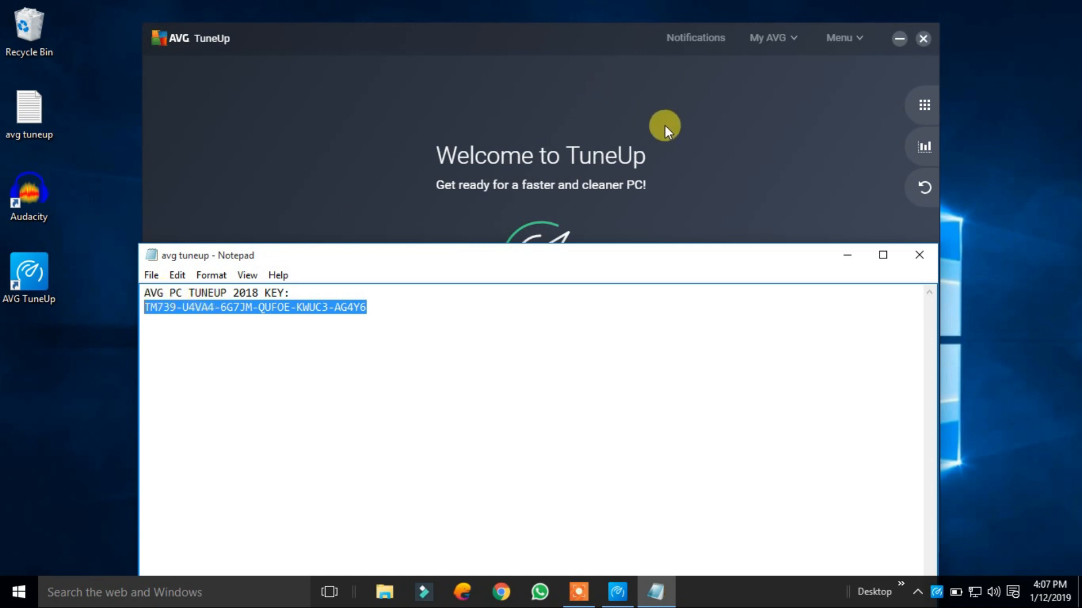
{"action": "left_click", "coordinate": [698, 133]}
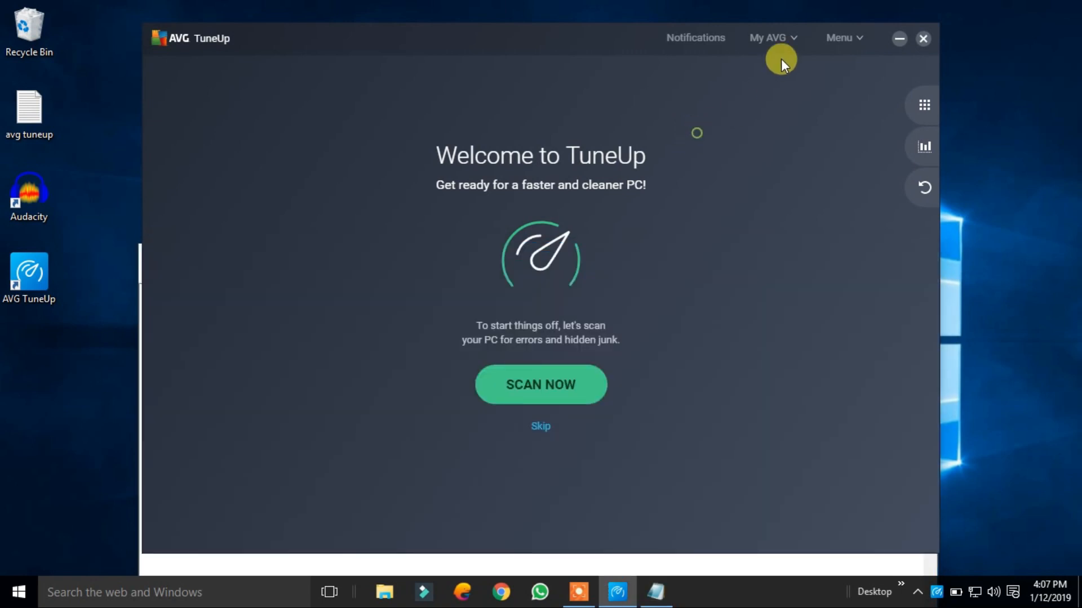
{"action": "left_click", "coordinate": [754, 40]}
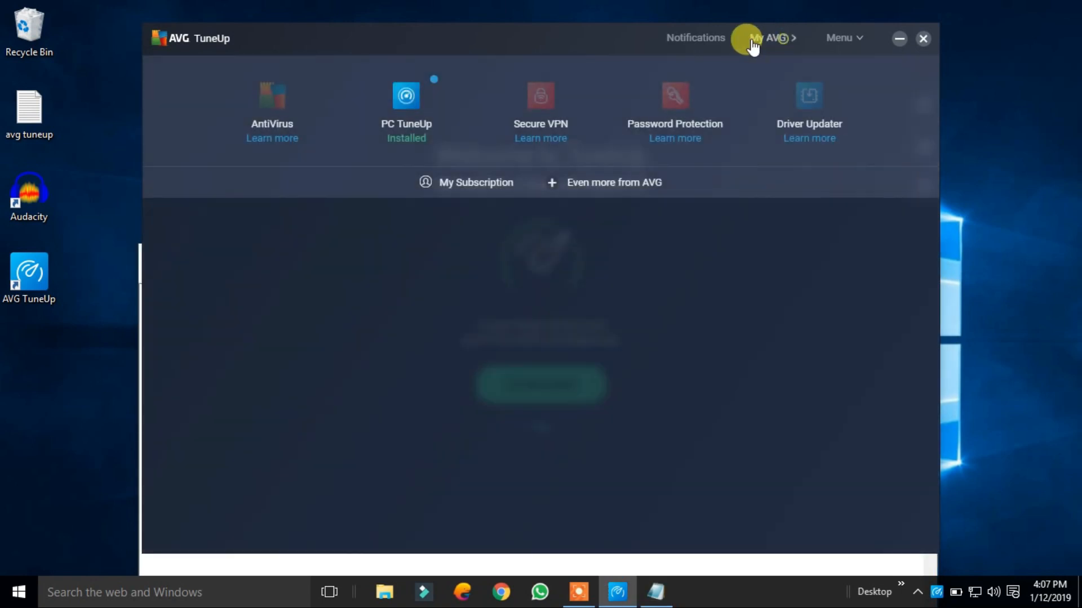
{"action": "left_click", "coordinate": [476, 177]}
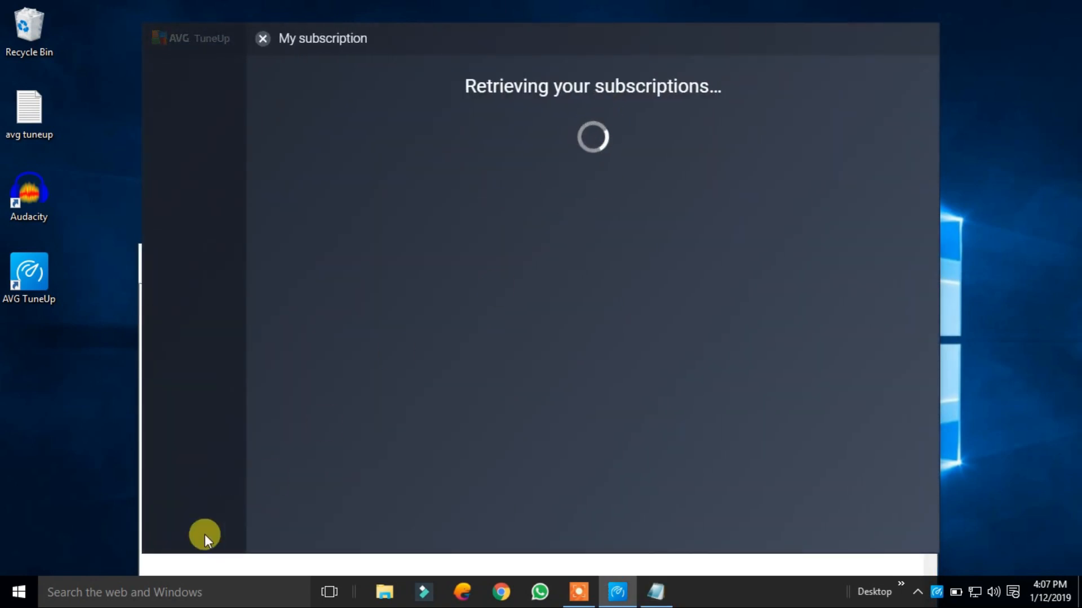
Switch back to the avg tuneup note in Notepad and copy the licence key line
{"action": "left_click", "coordinate": [203, 558]}
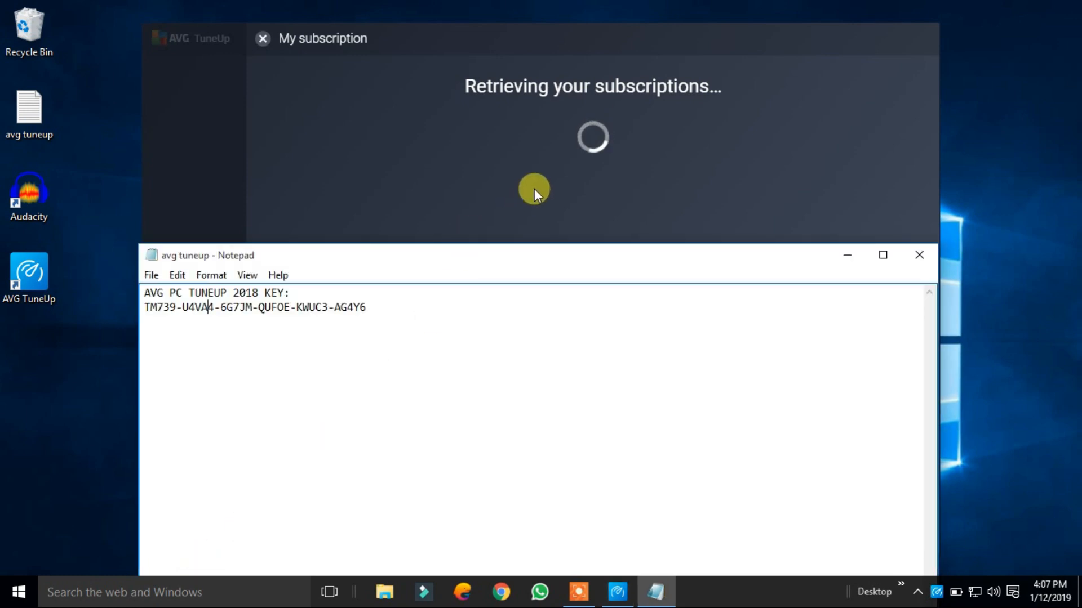
{"action": "left_click_drag", "start_coordinate": [398, 305], "coordinate": [138, 305]}
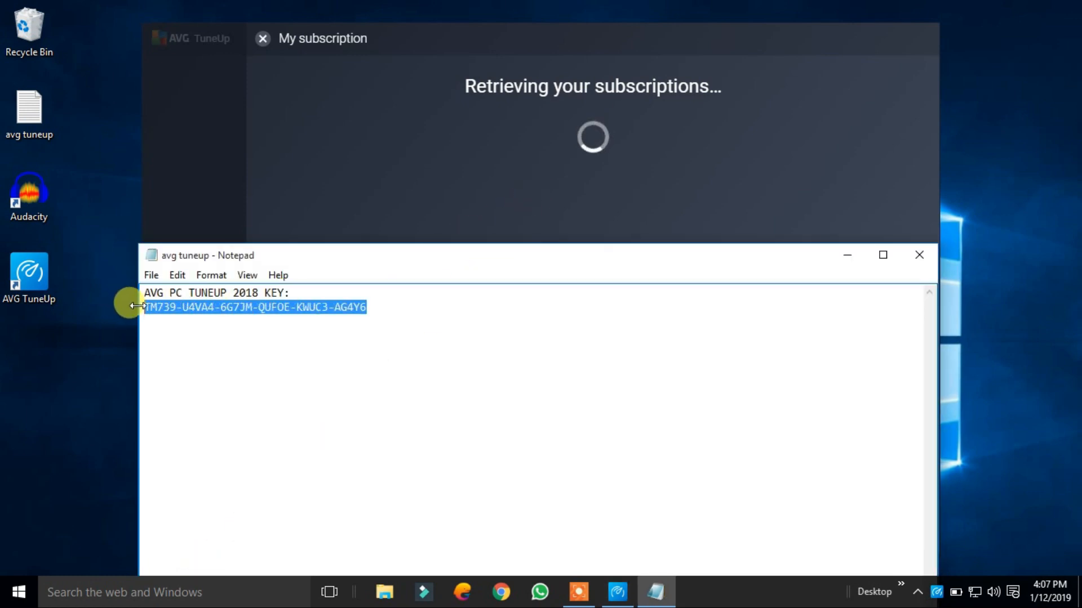
{"action": "right_click", "coordinate": [161, 308]}
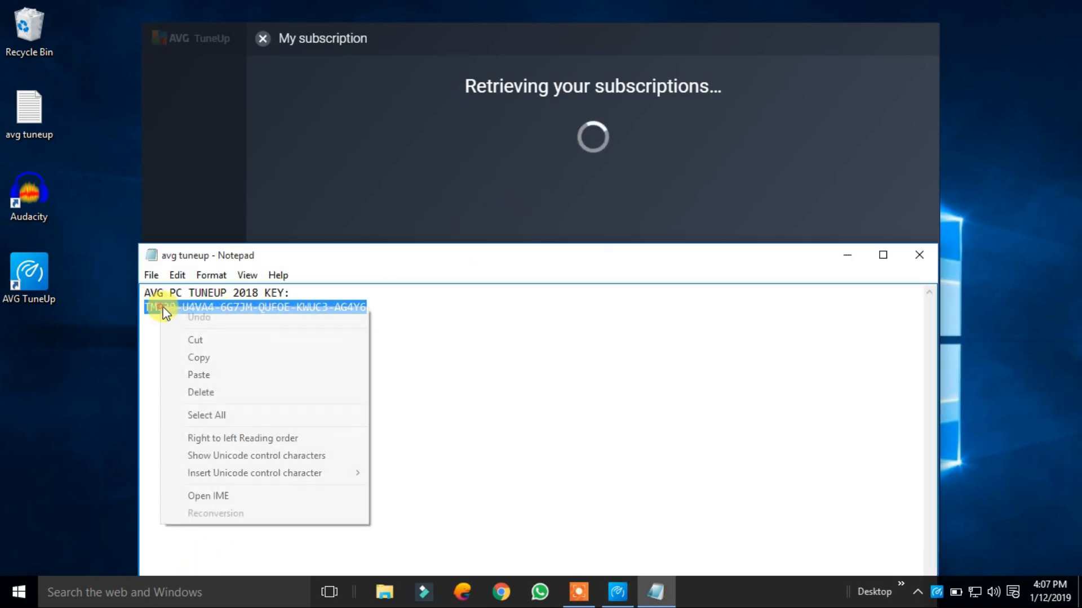
{"action": "left_click", "coordinate": [211, 360]}
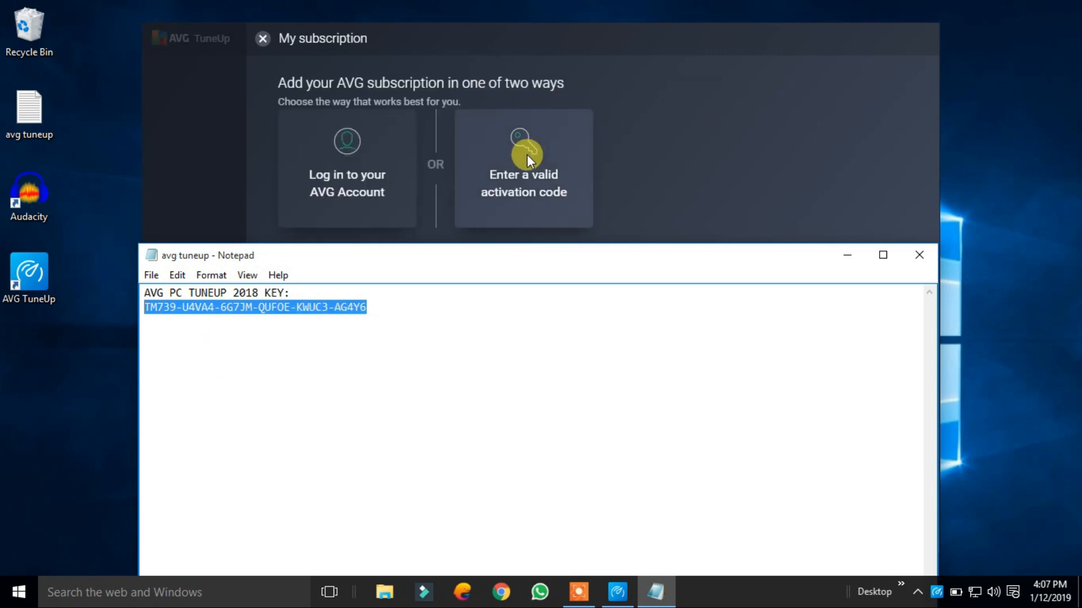
Activate AVG TuneUp by pasting the copied licence key as the activation code, and return to the welcome screen
{"action": "left_click", "coordinate": [527, 154]}
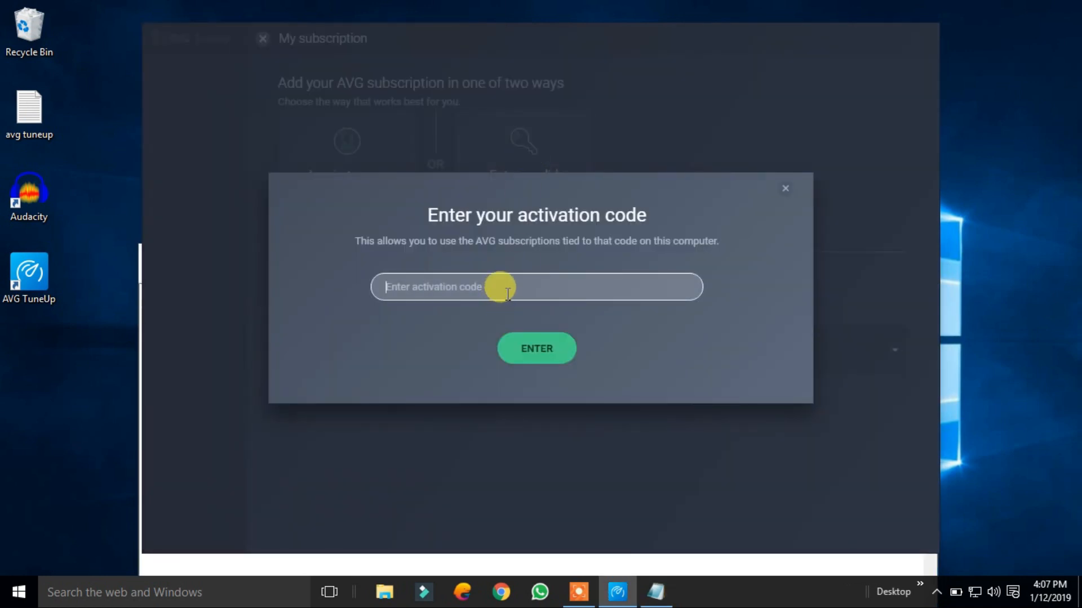
{"action": "key", "text": "ctrl+v"}
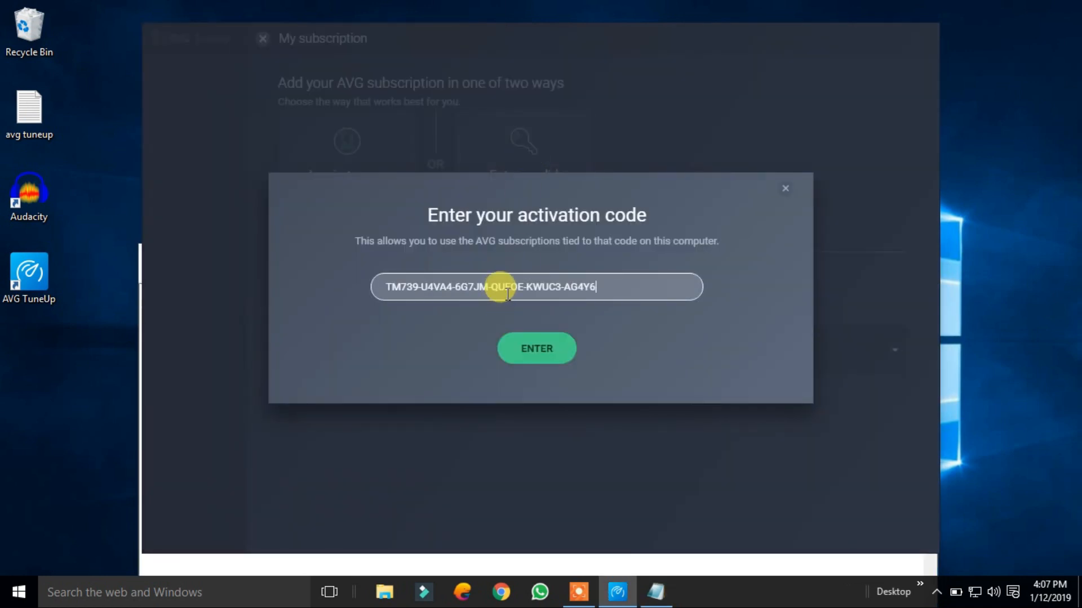
{"action": "left_click", "coordinate": [538, 350]}
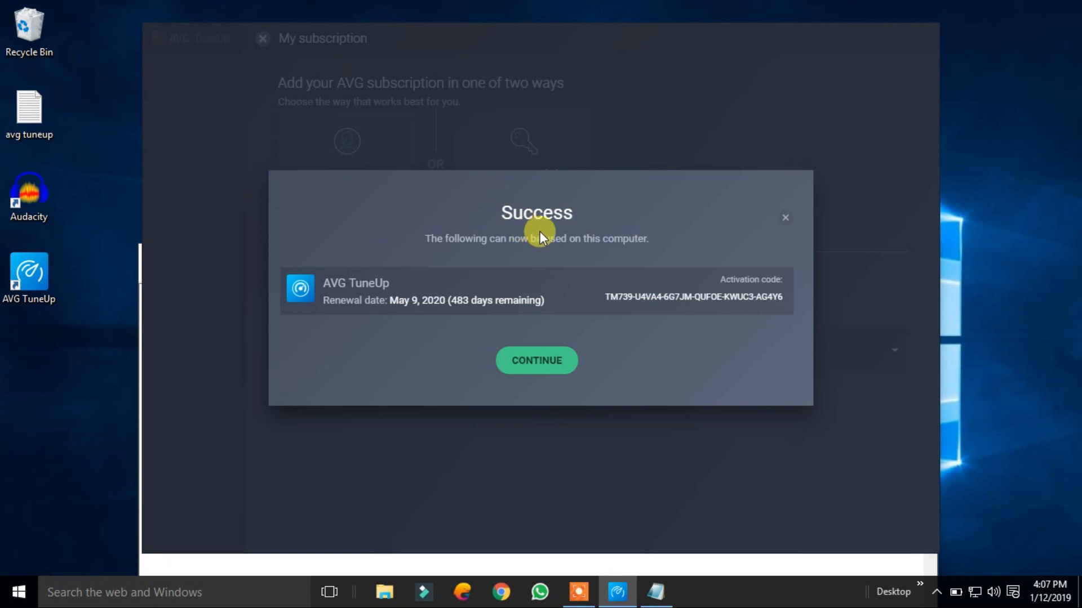
{"action": "left_click", "coordinate": [556, 364]}
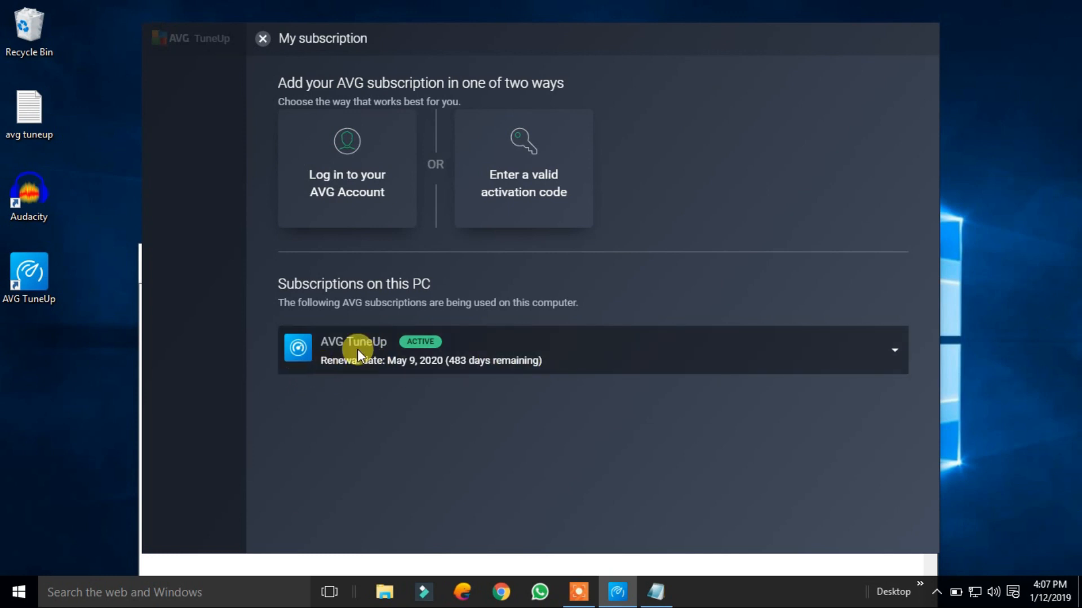
{"action": "left_click", "coordinate": [222, 293]}
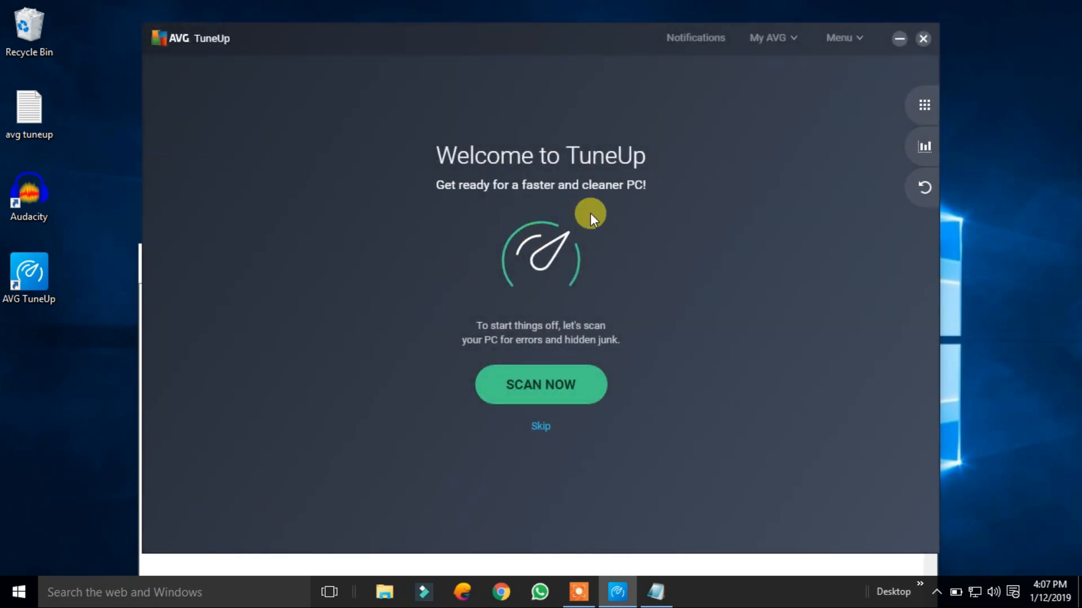